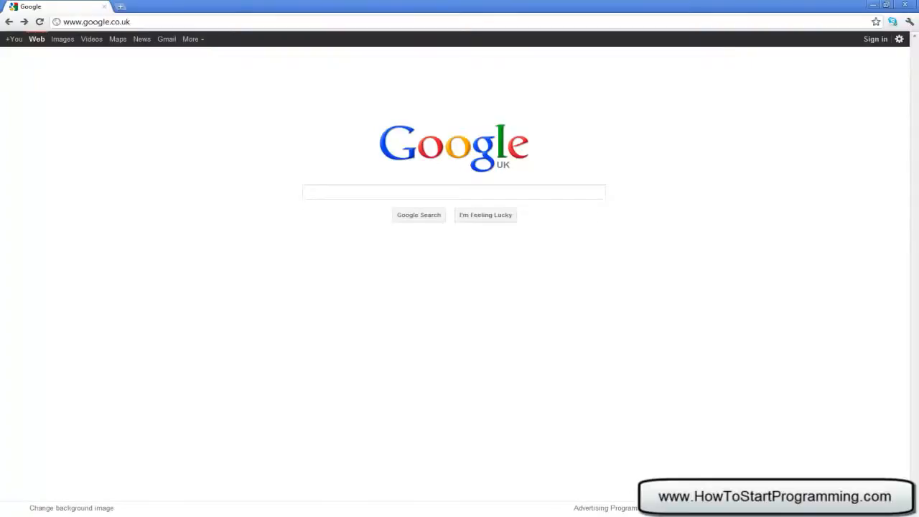
- Search Google for XAMPP and open the Apache Friends XAMPP page from the results
left_click(365, 195)
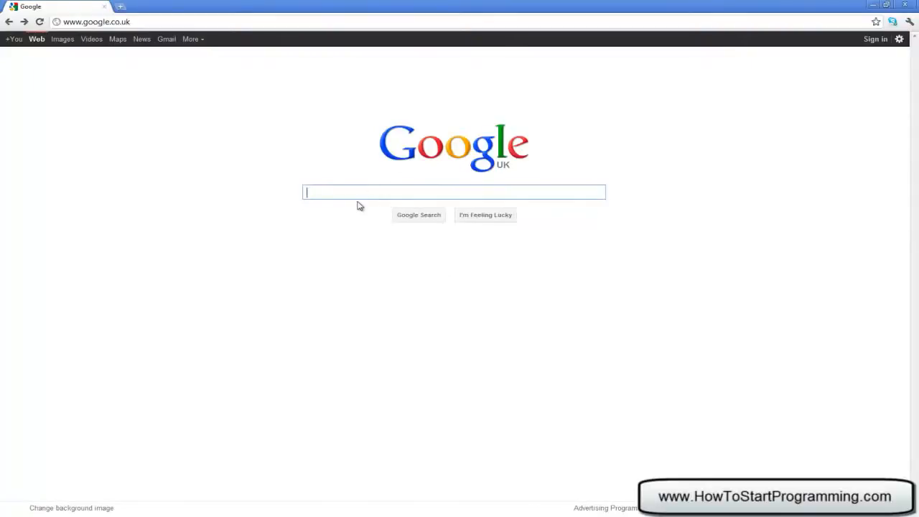
type("XAMPP")
key("Return")
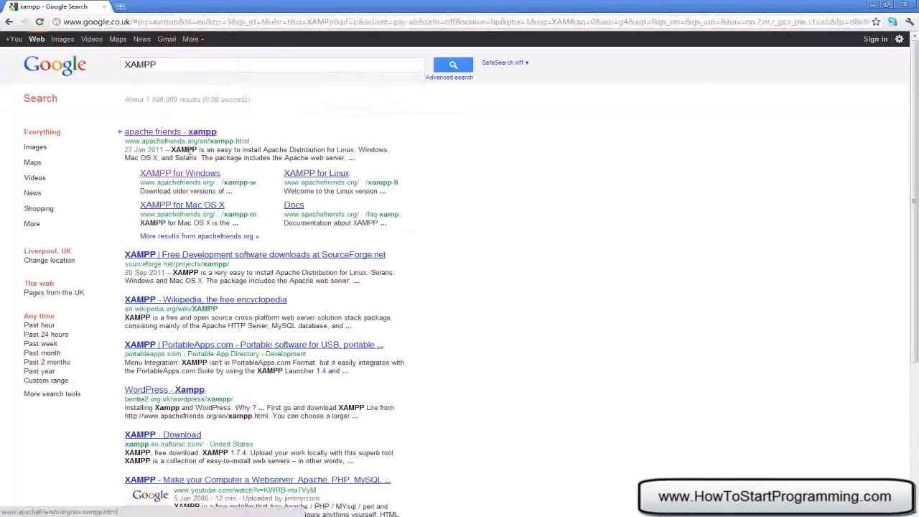
left_click(150, 129)
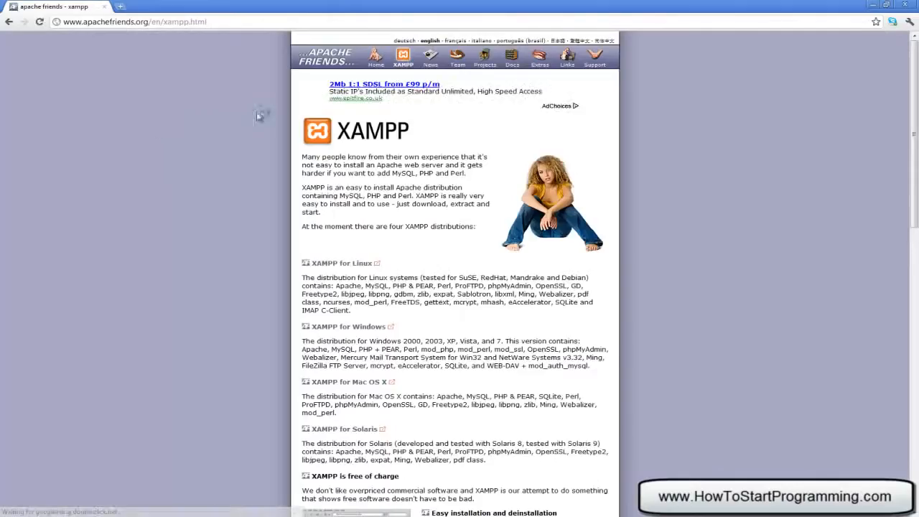
- Open the XAMPP for Windows page from the list of distributions
scroll(324, 155, "down", 3)
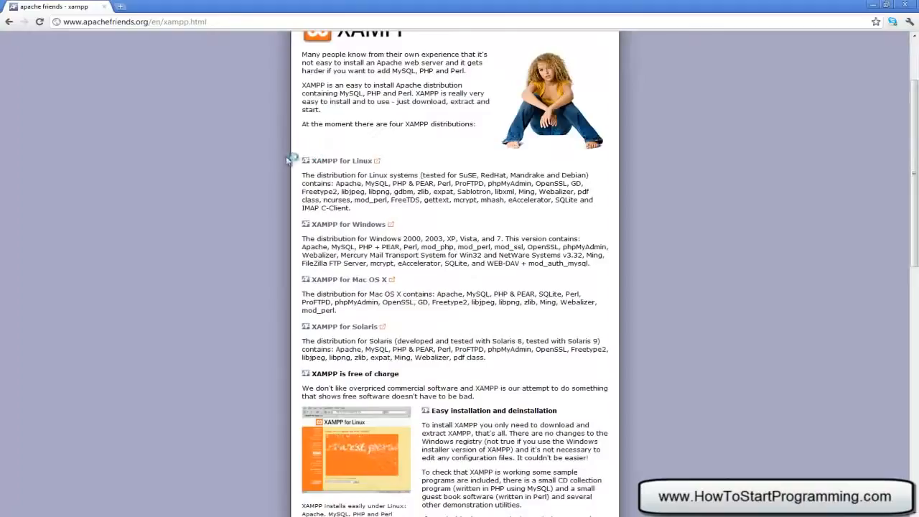
left_click_drag(302, 154, 382, 161)
left_click(410, 171)
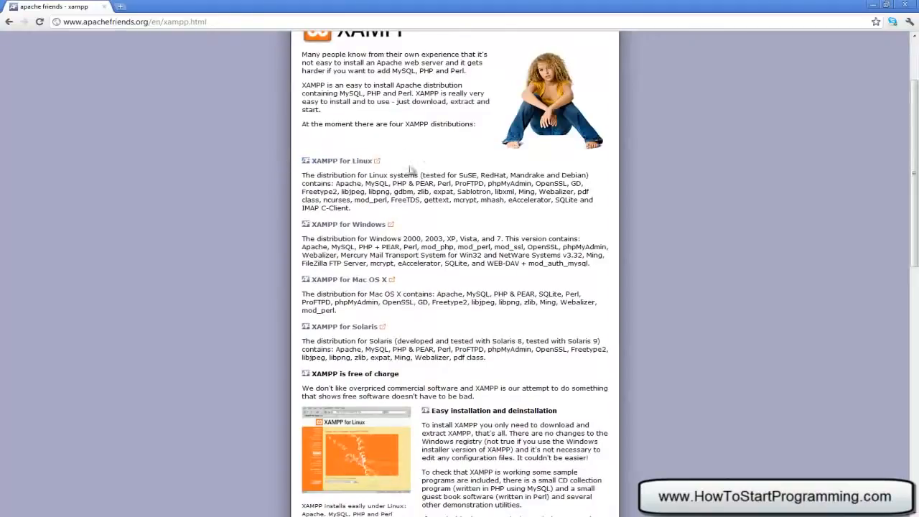
left_click(357, 227)
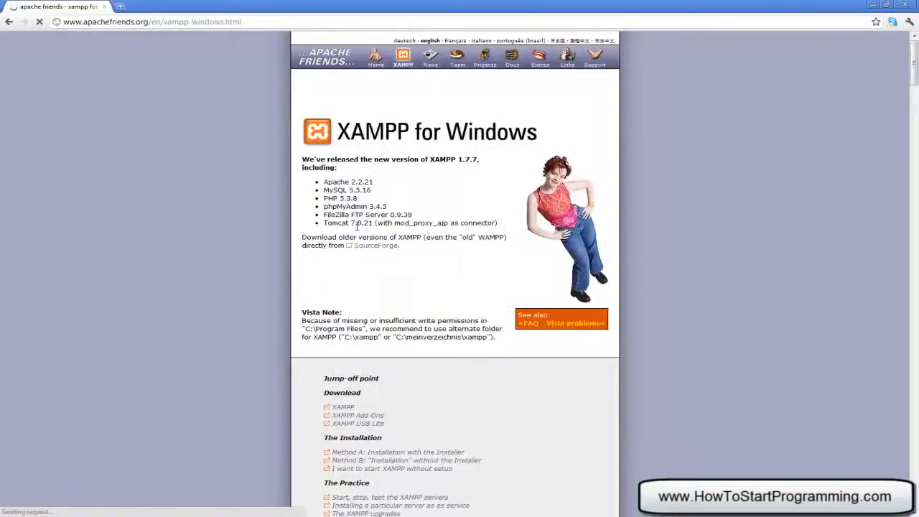
- Download the Installer version of XAMPP Windows 1.7.7 and keep the downloaded file
scroll(358, 227, "down", 2)
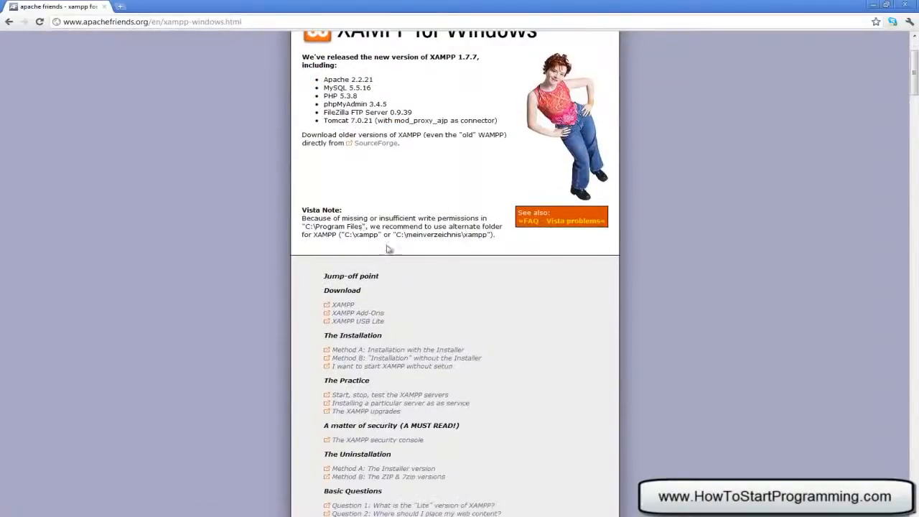
left_click(348, 303)
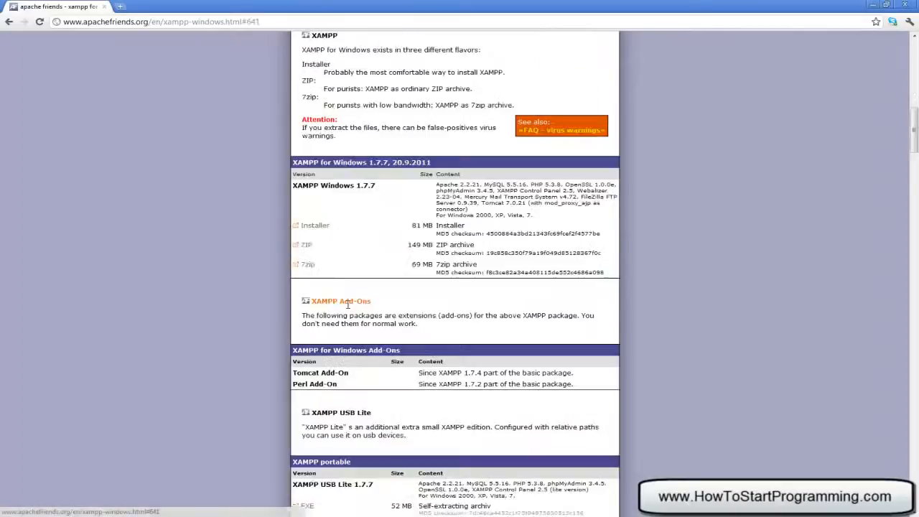
left_click(313, 228)
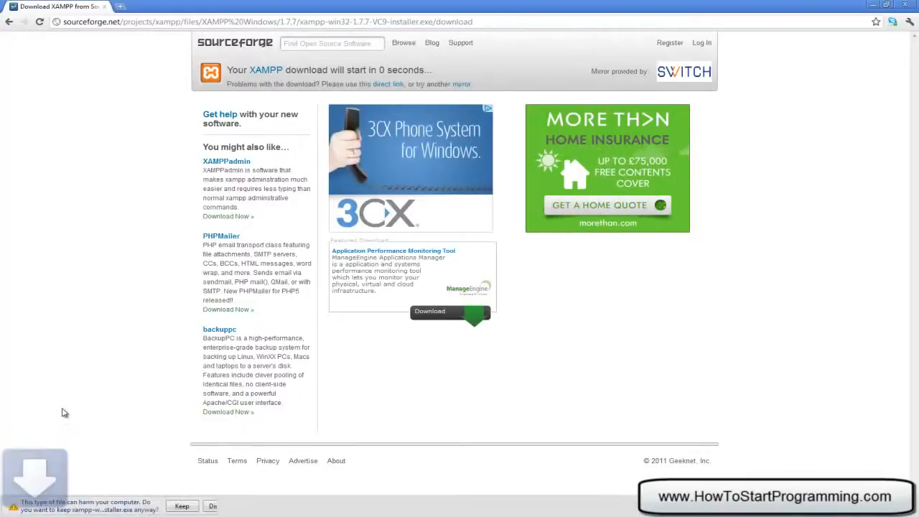
left_click(182, 506)
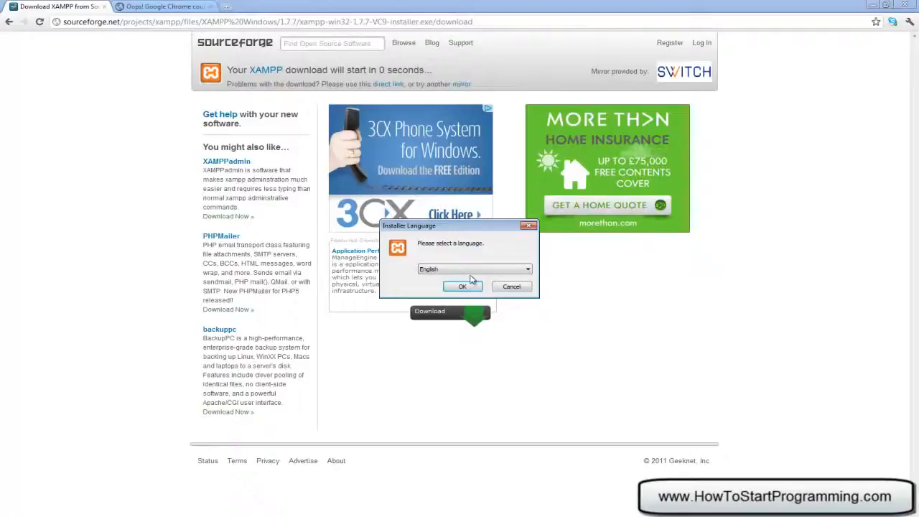
- Begin the XAMPP setup in English, acknowledging the User Account Control notice, and accept c:\xampp as the destination folder
left_click(463, 286)
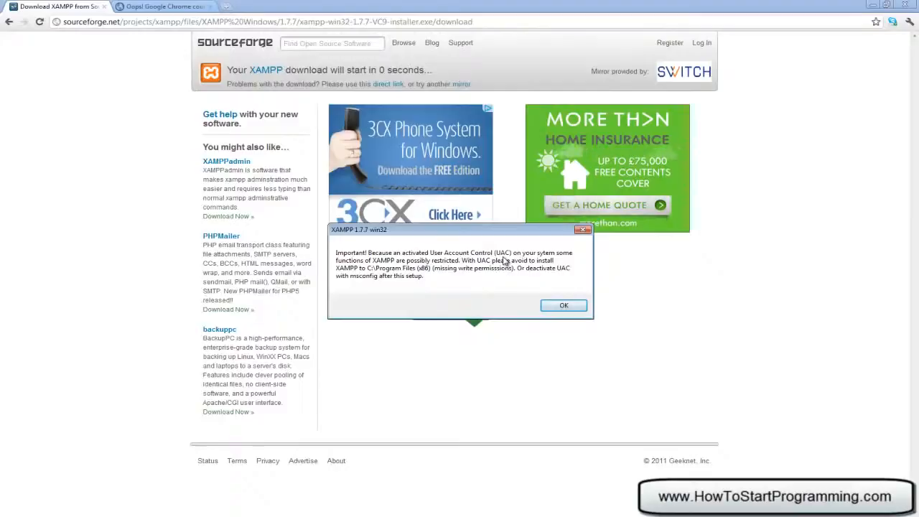
left_click(572, 312)
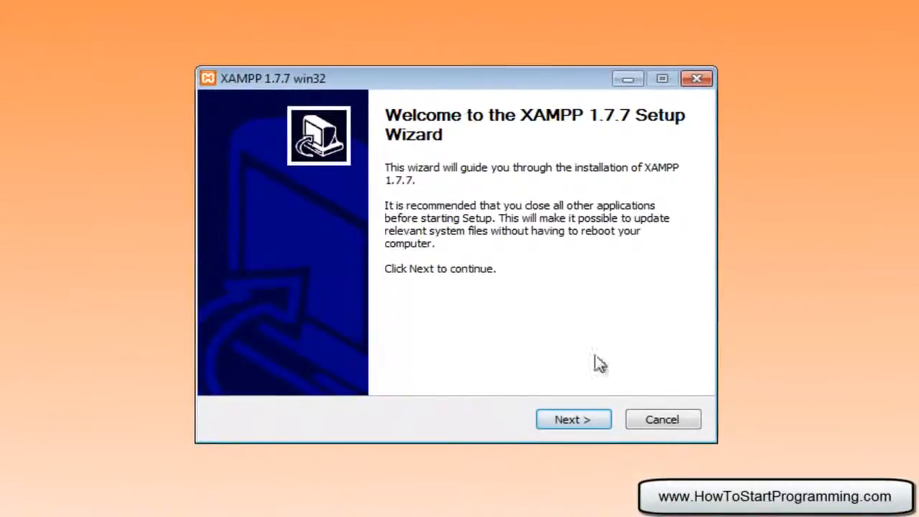
left_click(558, 422)
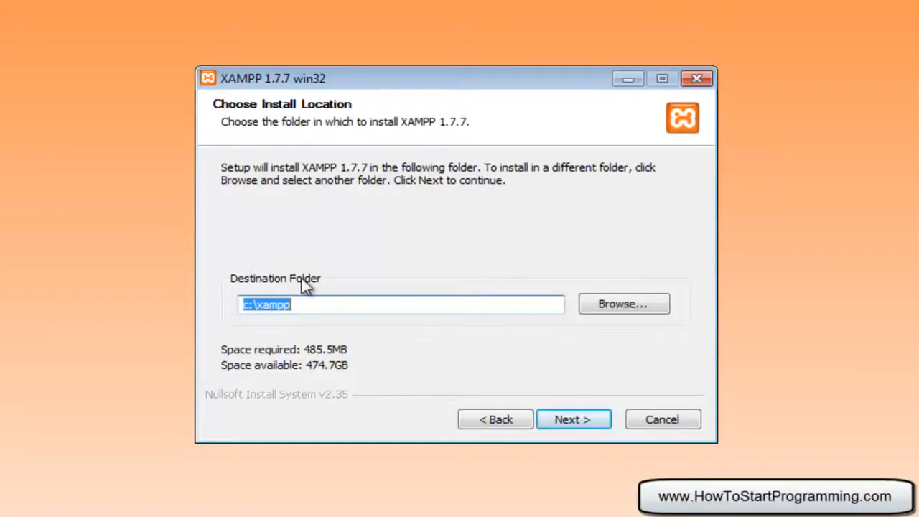
left_click(341, 305)
left_click_drag(349, 311, 224, 298)
left_click(573, 419)
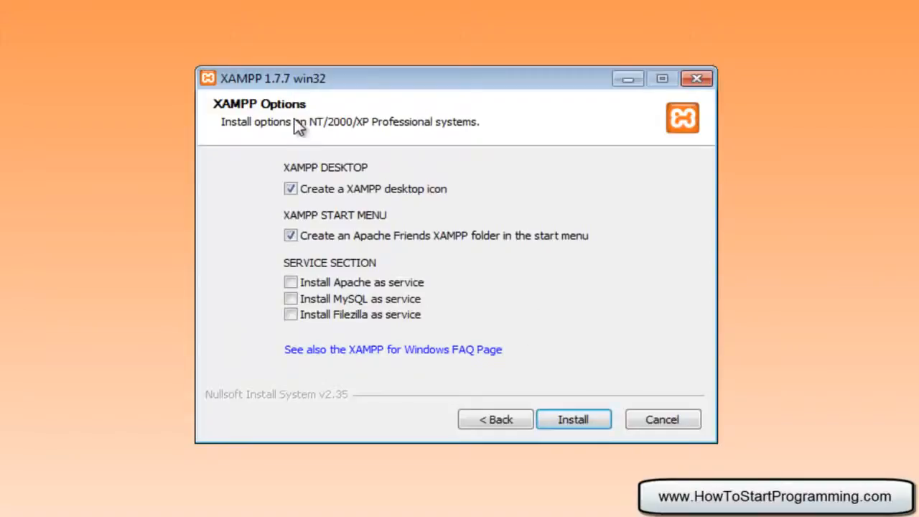
- Set Apache and MySQL to install as services, keep the desktop icon option, and start the installation
left_click(290, 188)
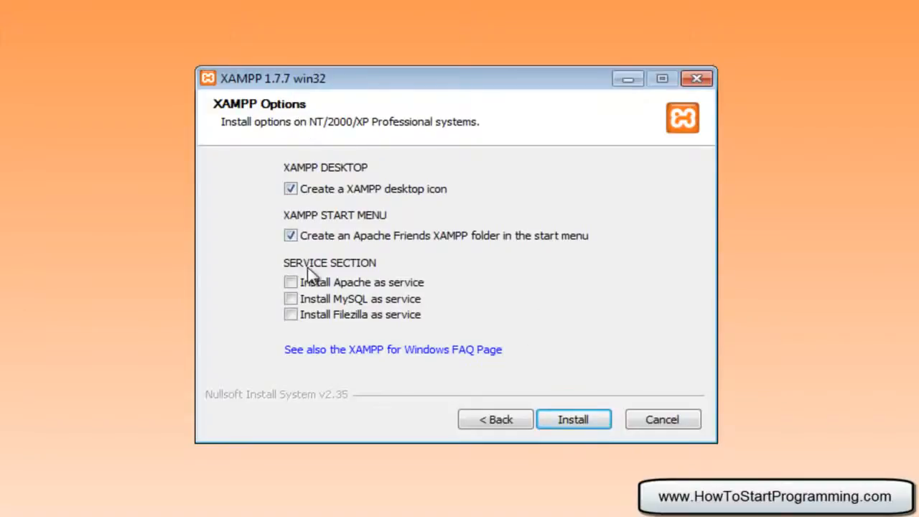
left_click(289, 284)
left_click(291, 299)
left_click(568, 421)
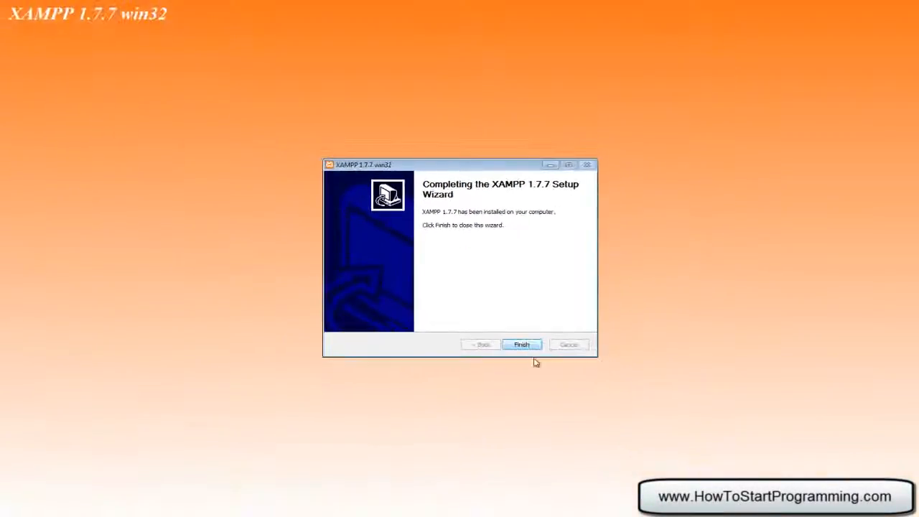
- Finish the setup wizard, start the XAMPP Control Panel, and move its window clear of the page content
left_click(529, 346)
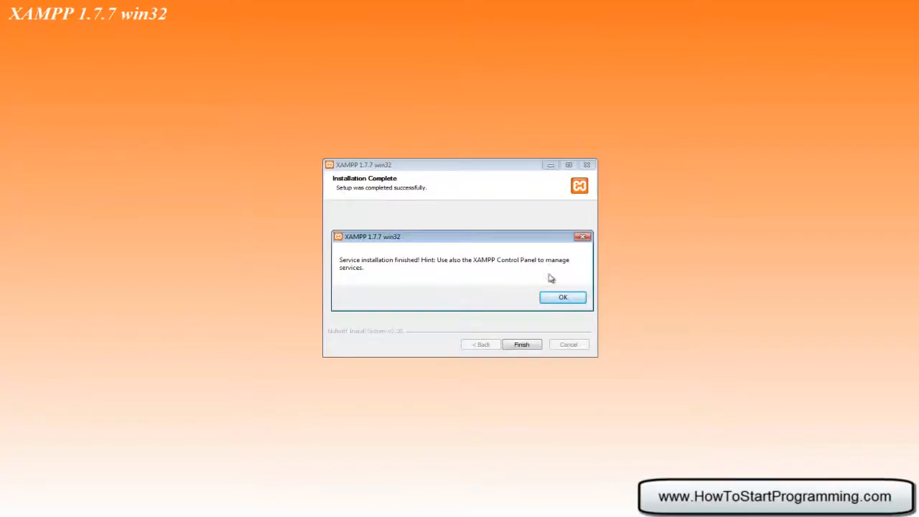
left_click(563, 297)
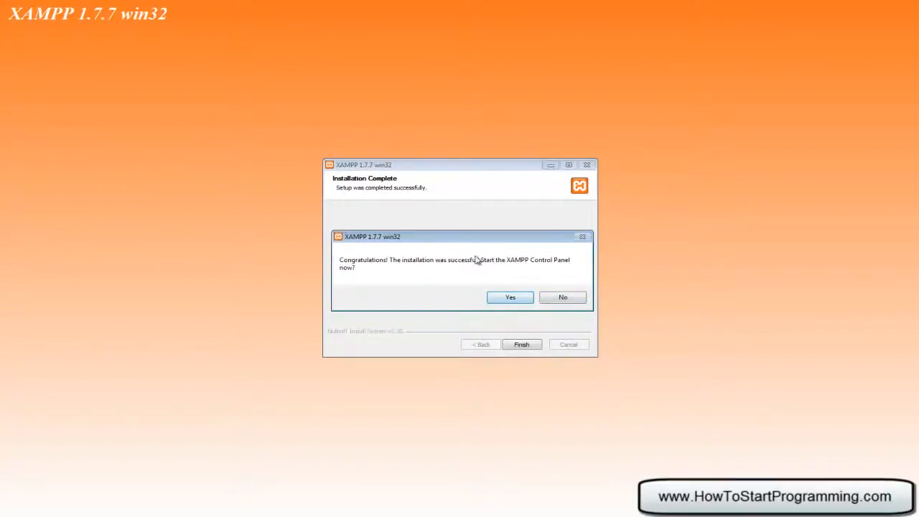
left_click(510, 297)
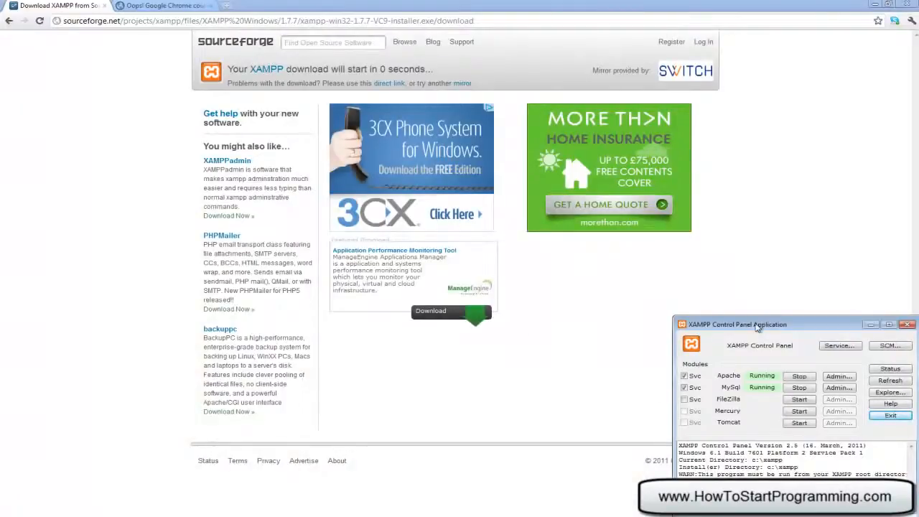
left_click_drag(760, 325, 433, 242)
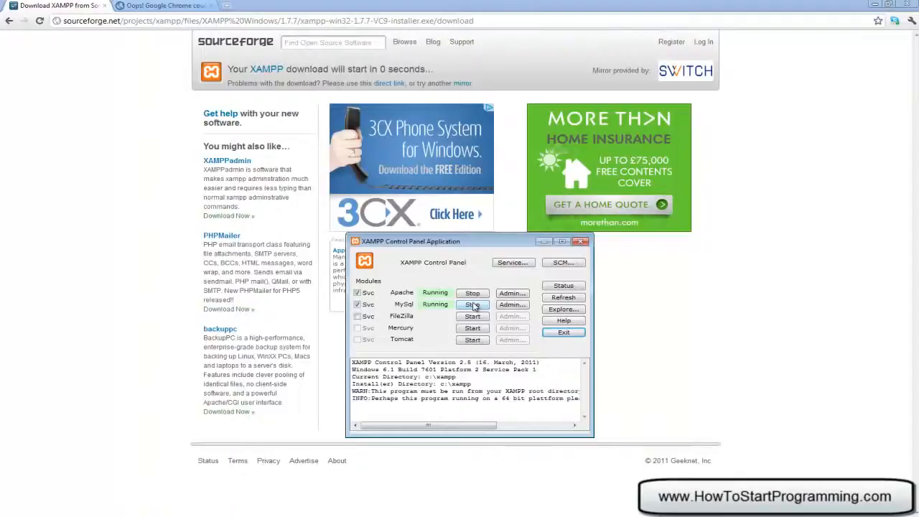
left_click_drag(457, 245, 729, 263)
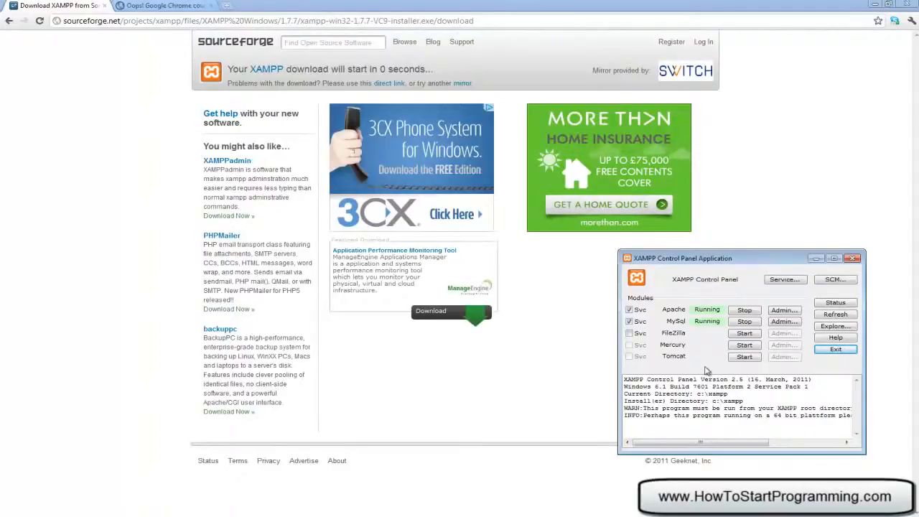
left_click(188, 6)
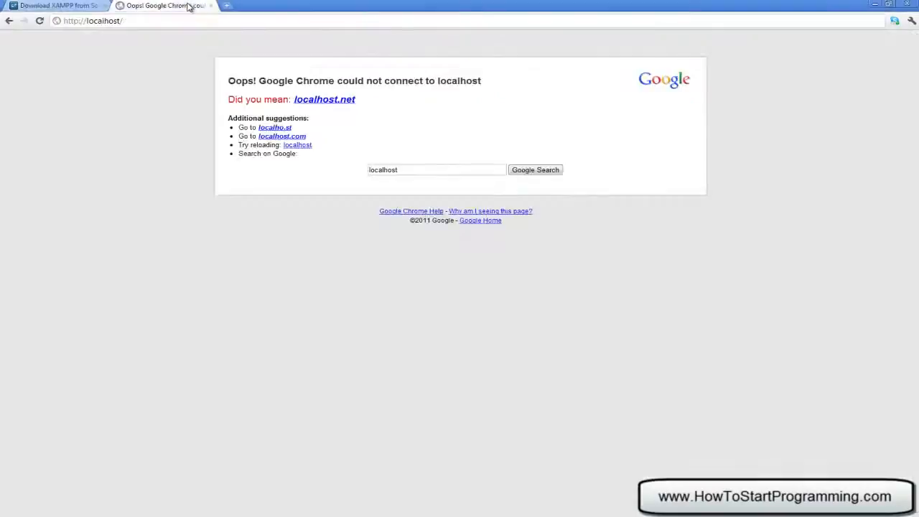
left_click(96, 20)
left_click(137, 21)
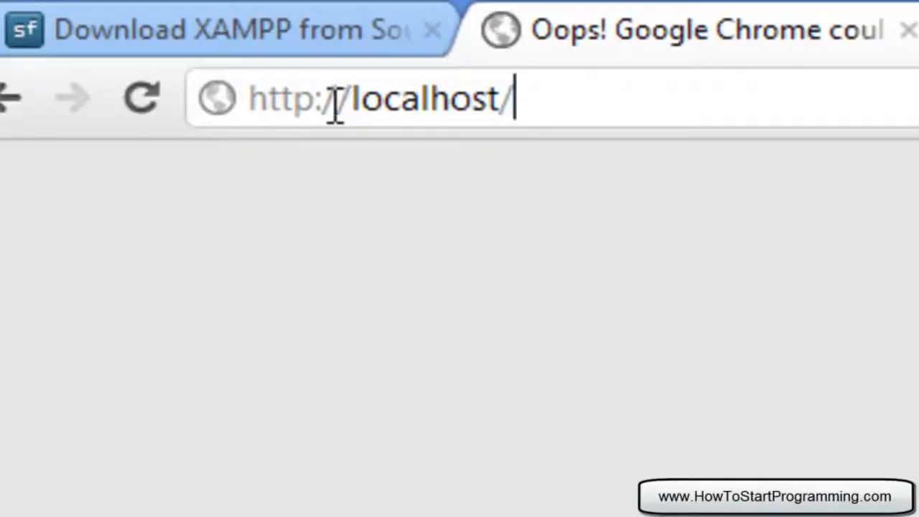
key("Return")
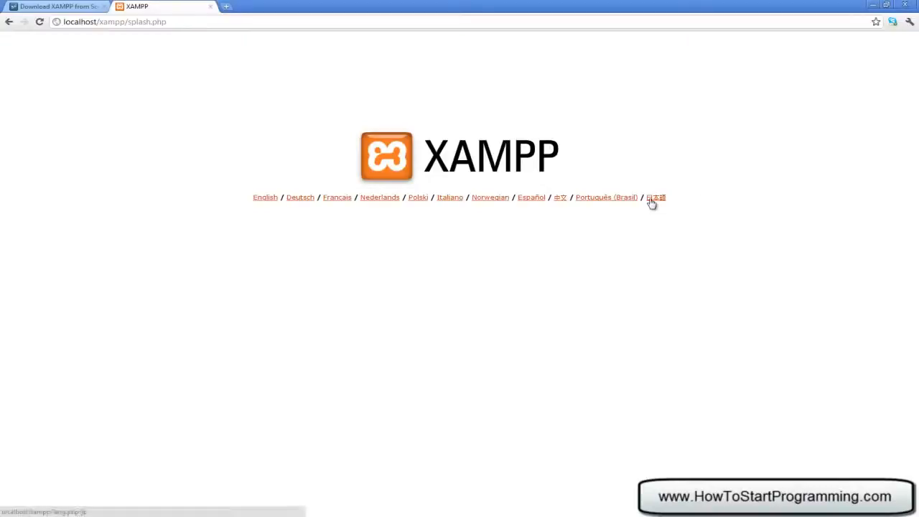
left_click(266, 200)
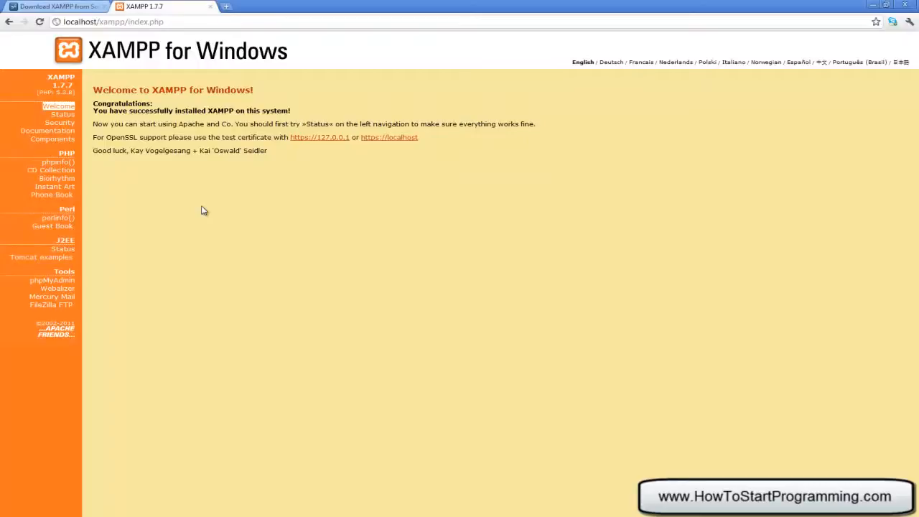
- Open the XAMPP security page and follow its xamppsecurity.php link to the MySQL and directory protection form
left_click(64, 125)
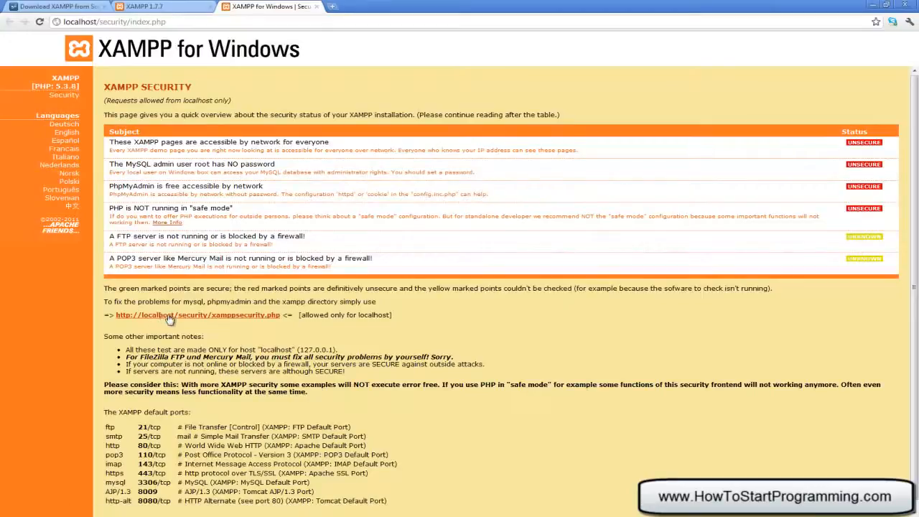
left_click(231, 322)
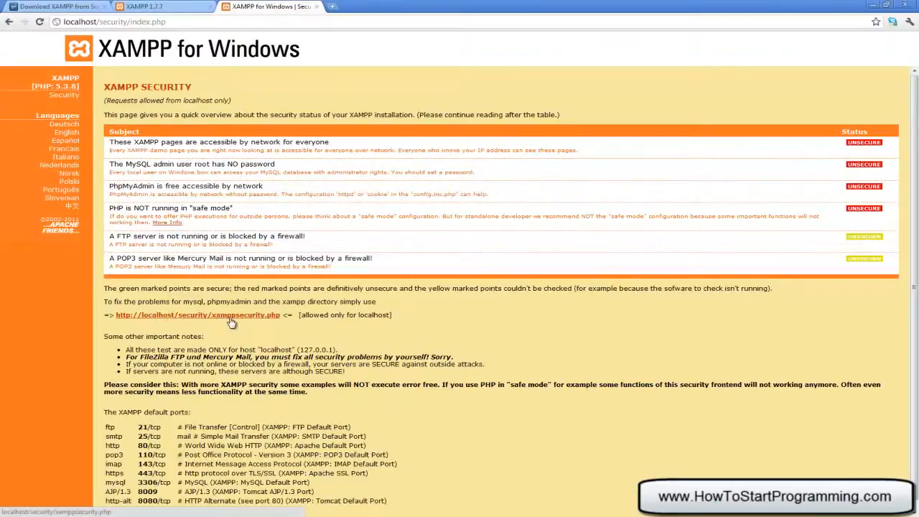
left_click(258, 164)
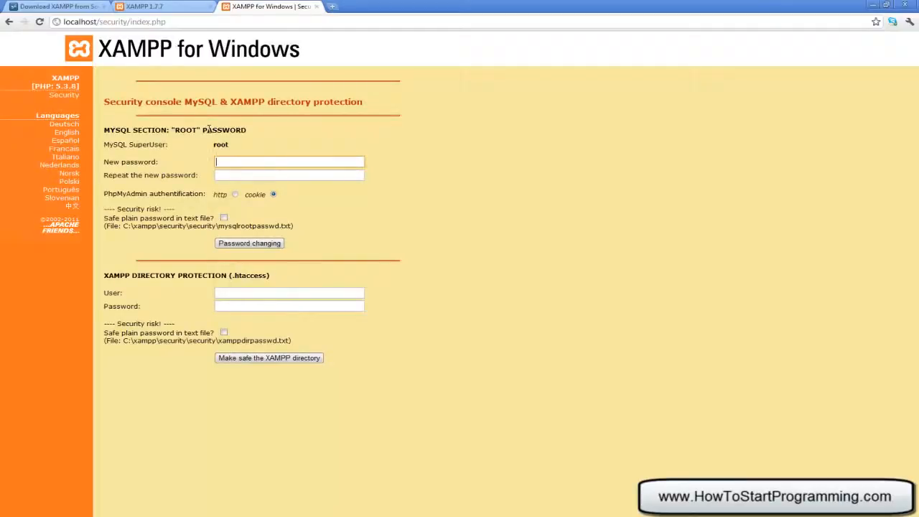
- Enter and repeat a new password for the MySQL superuser root
double_click(224, 144)
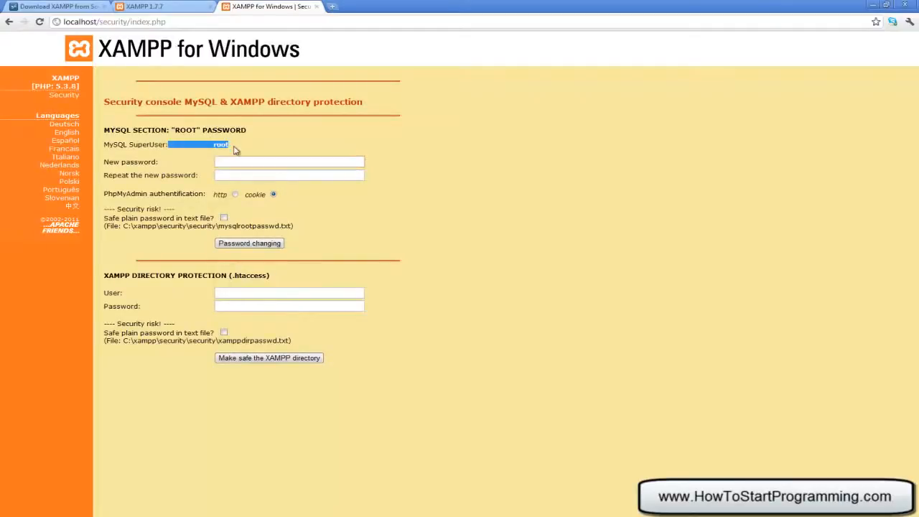
left_click(228, 158)
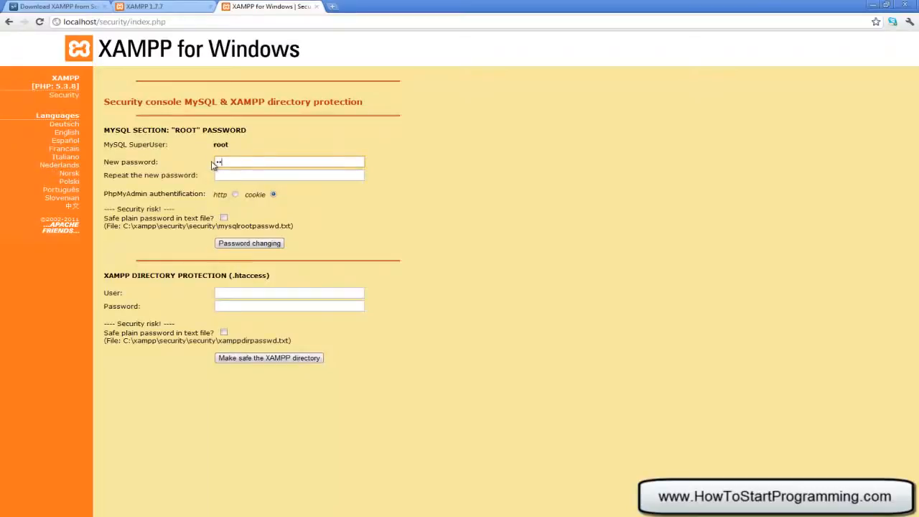
key("ctrl+a")
type("•••••••••")
key("Tab")
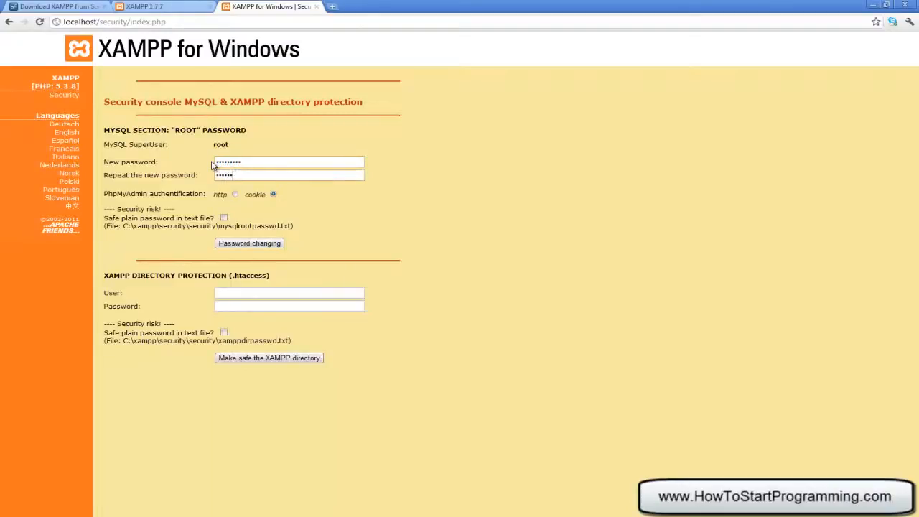
double_click(248, 162)
- Protect the XAMPP directory with user root and the directory password
left_click(276, 289)
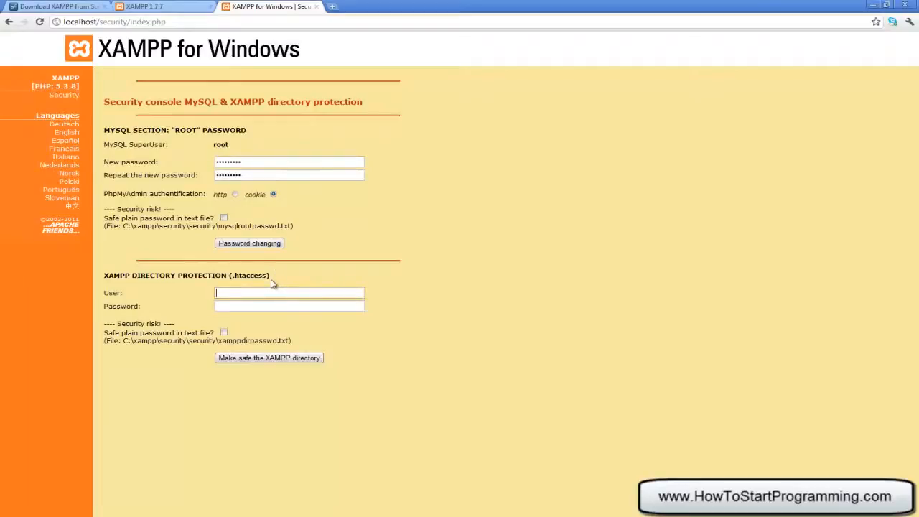
type("root")
key("Tab")
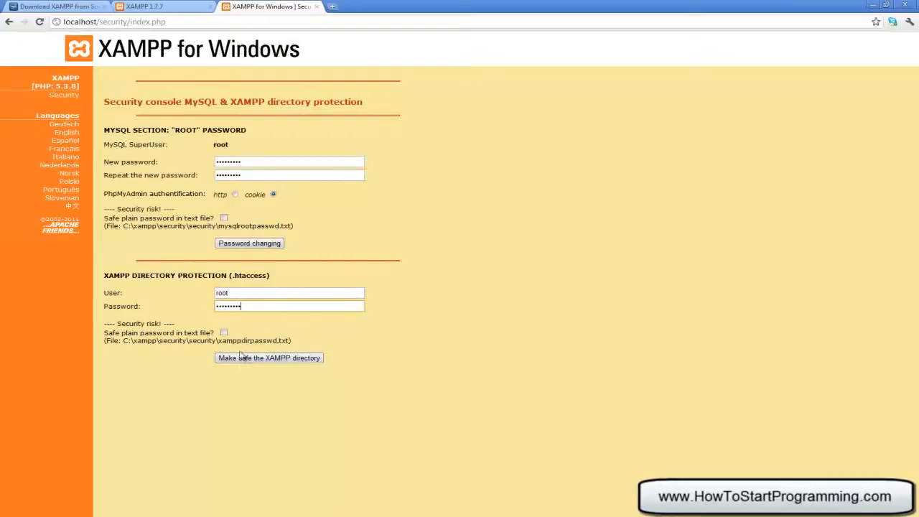
left_click(254, 358)
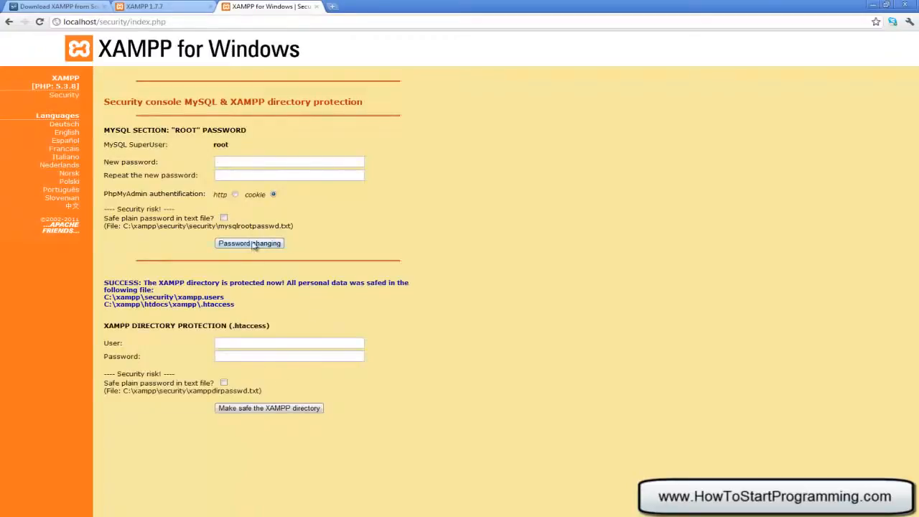
- Set and repeat a new MySQL root password, log in as user root with the directory password, and dismiss the save-password prompt
left_click(239, 157)
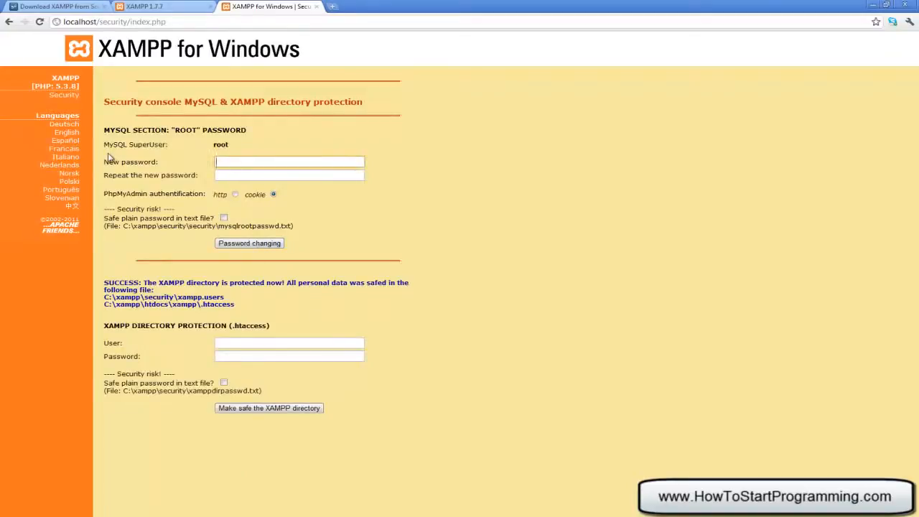
key("Tab")
type("p")
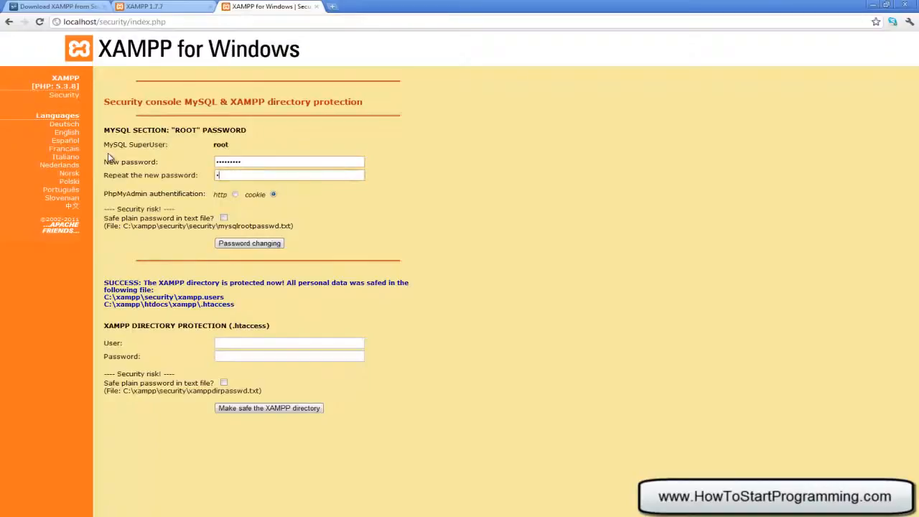
left_click(272, 243)
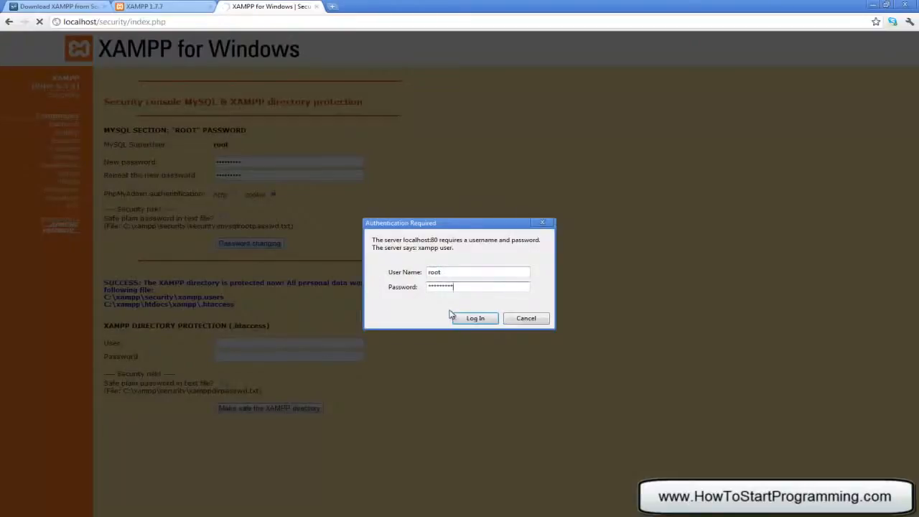
left_click(471, 320)
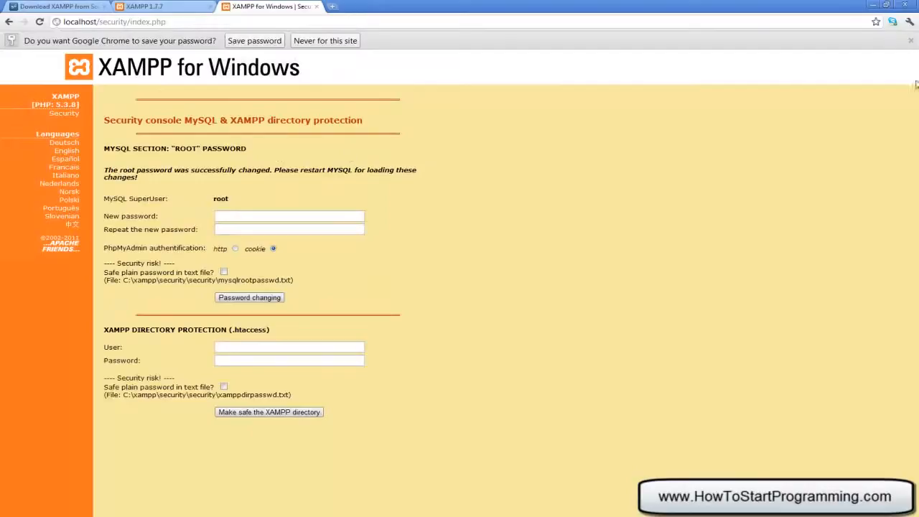
left_click(910, 40)
- Reopen the XAMPP security overview and review the status of each item in the table
left_click(72, 96)
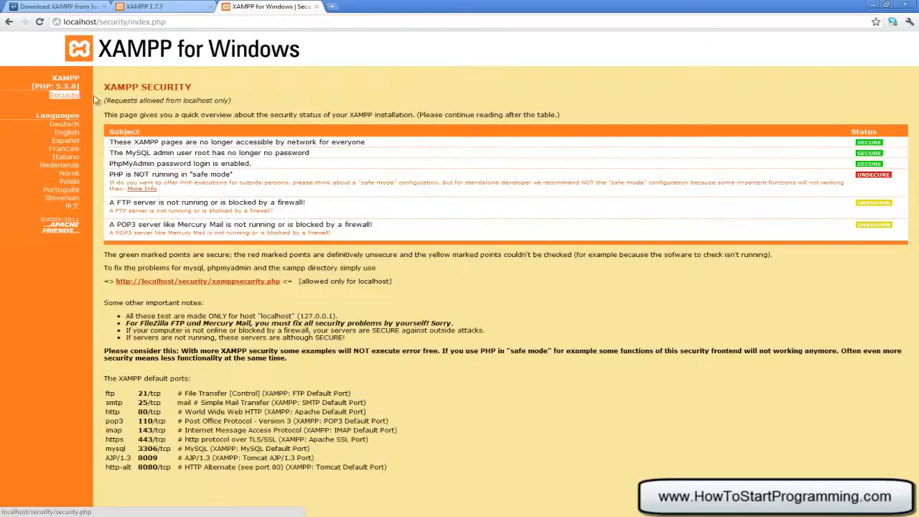
left_click_drag(169, 131, 717, 187)
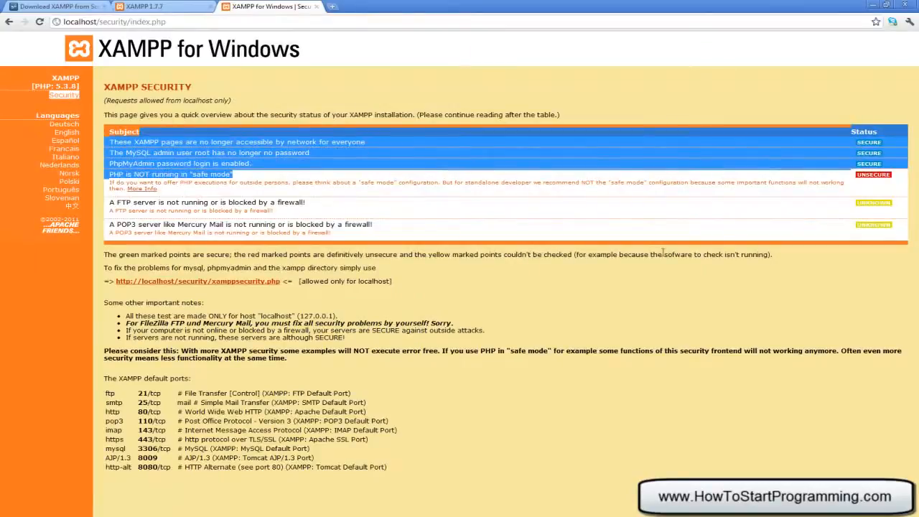
left_click(397, 216)
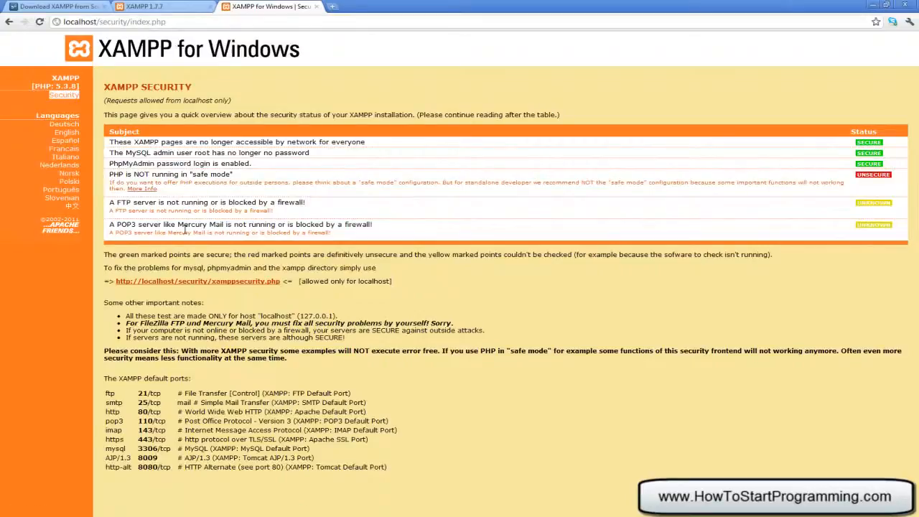
left_click(158, 5)
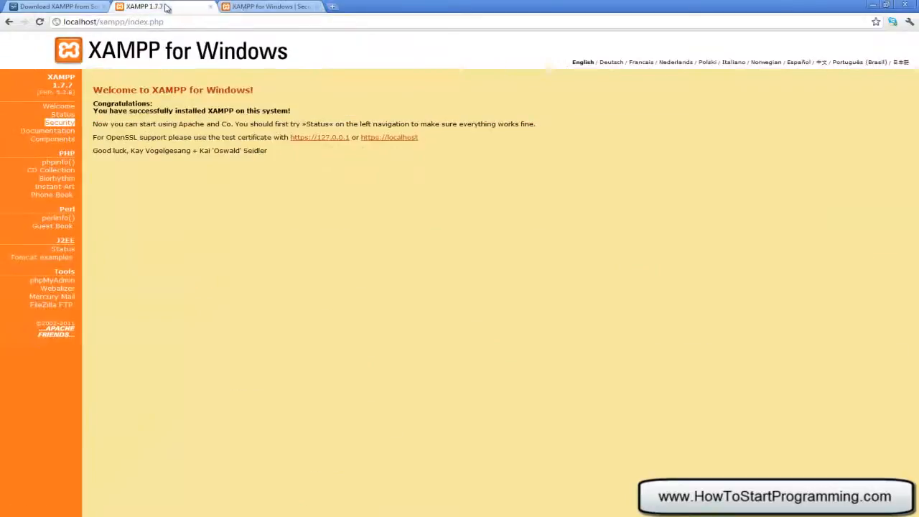
left_click(277, 5)
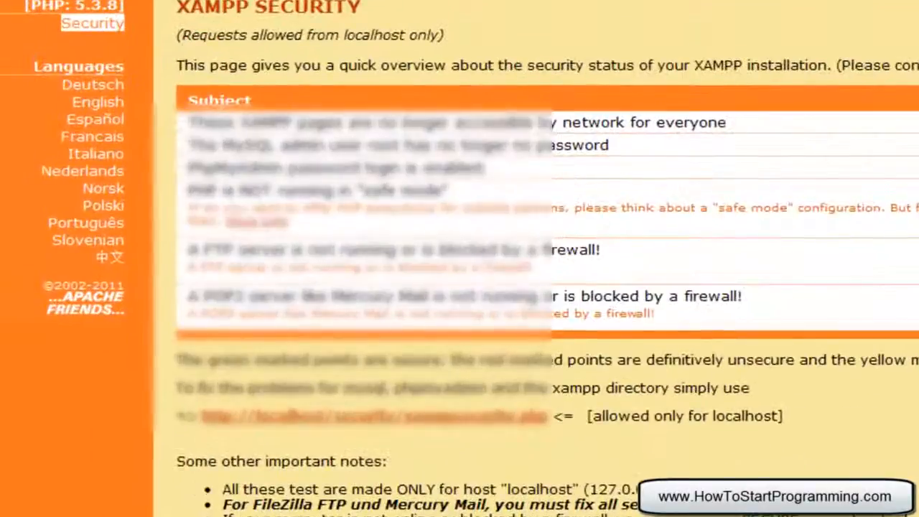
- Switch to the Windows Explorer window and open the folder C:\xampp\htdocs
key("alt+Tab")
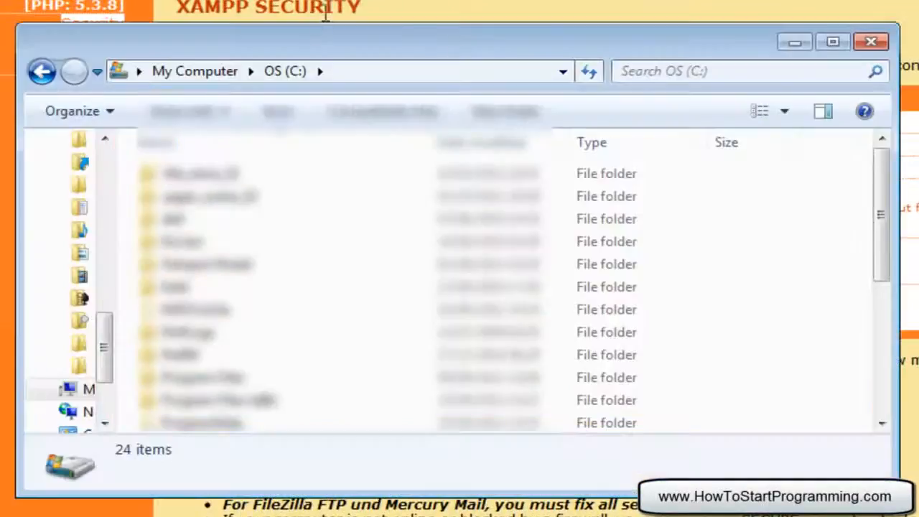
left_click(336, 75)
left_click(338, 74)
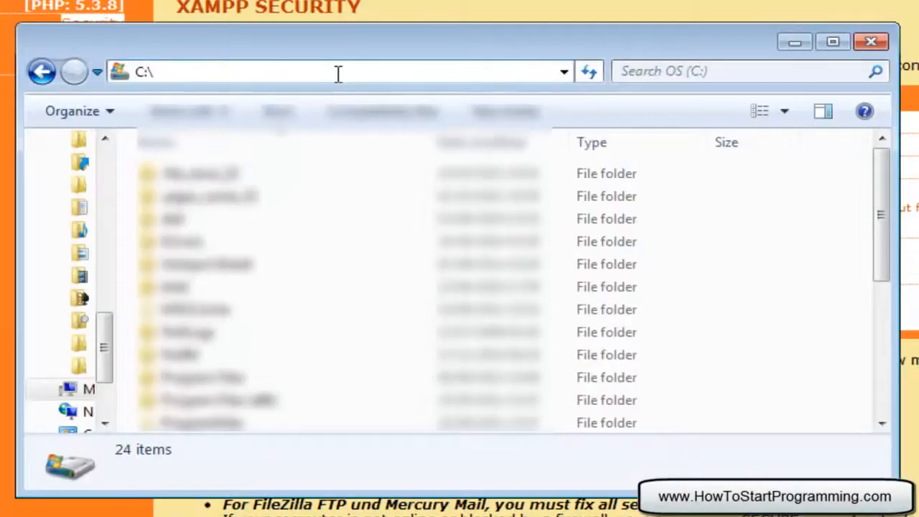
type("xampp")
key("Return")
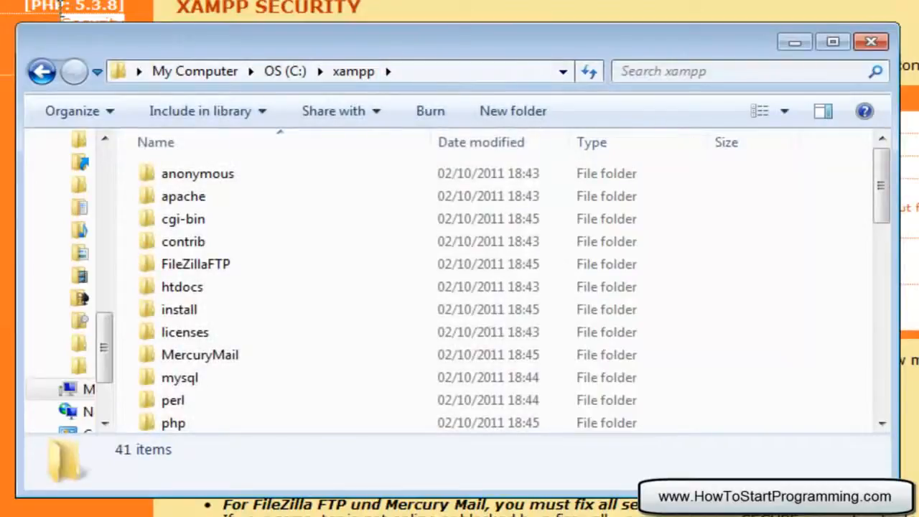
left_click(449, 75)
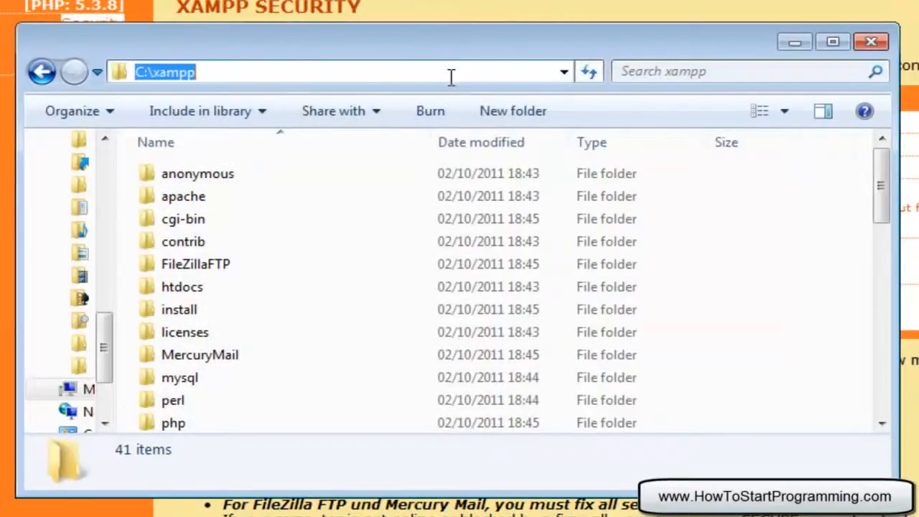
left_click(247, 72)
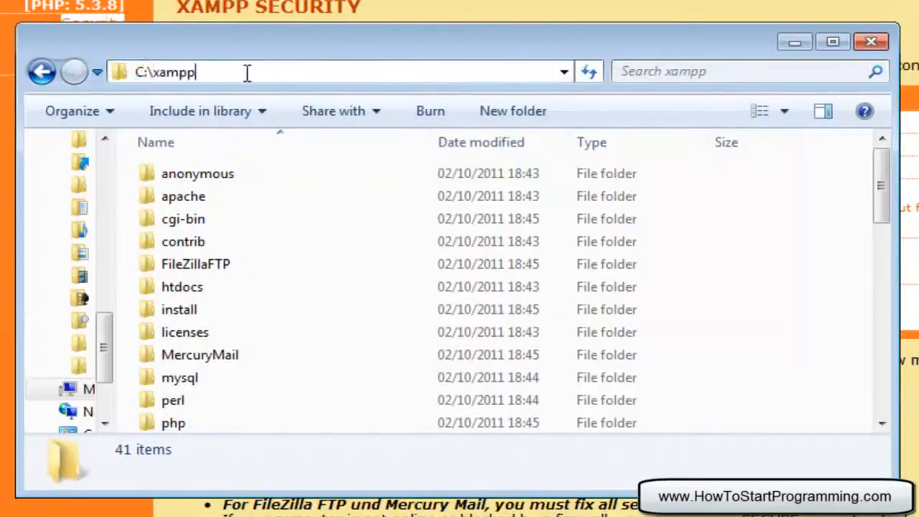
left_click(140, 287)
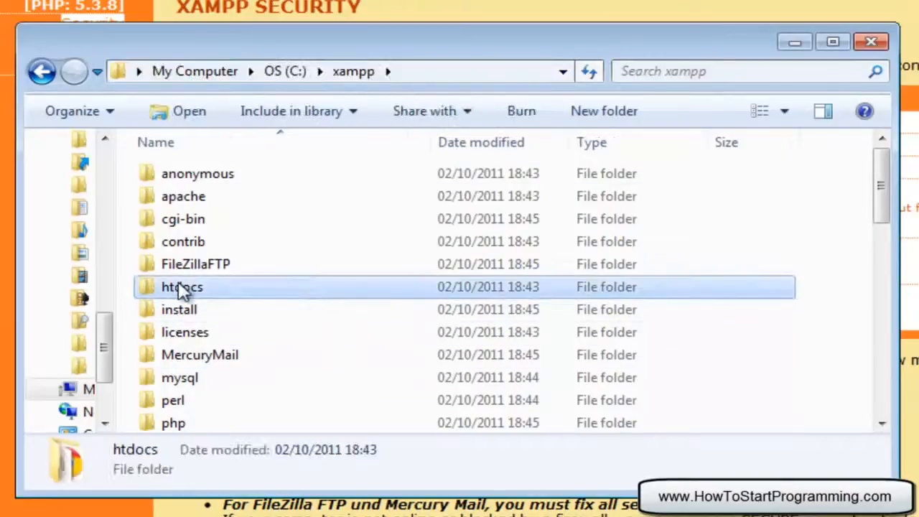
double_click(179, 286)
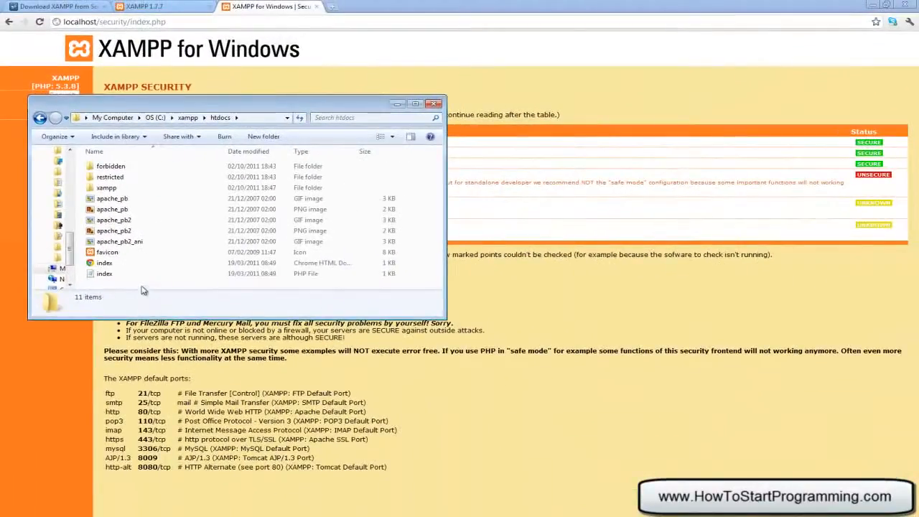
- Create a new text document named test in the htdocs folder
right_click(165, 318)
left_click(159, 314)
left_click_drag(418, 318, 406, 434)
right_click(243, 350)
mouse_move(312, 484)
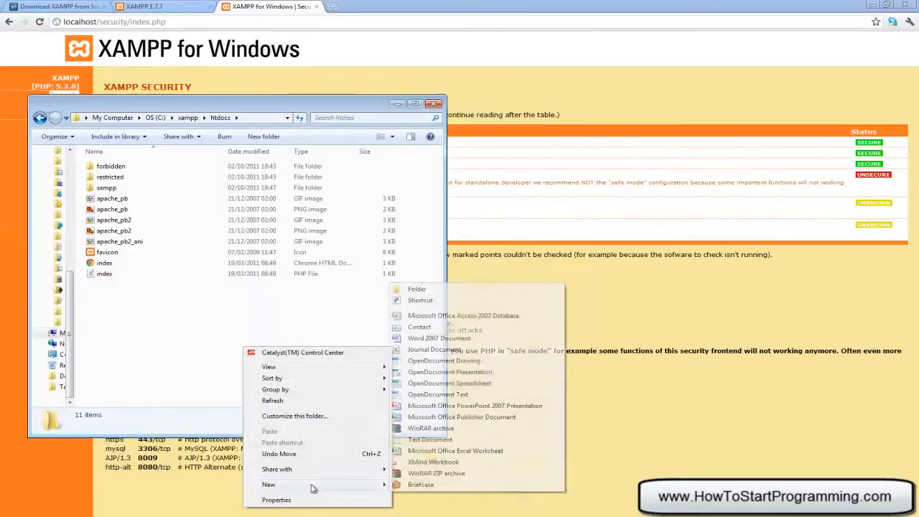
left_click(430, 440)
type("test.txt")
key("BackSpace")
key("BackSpace")
key("BackSpace")
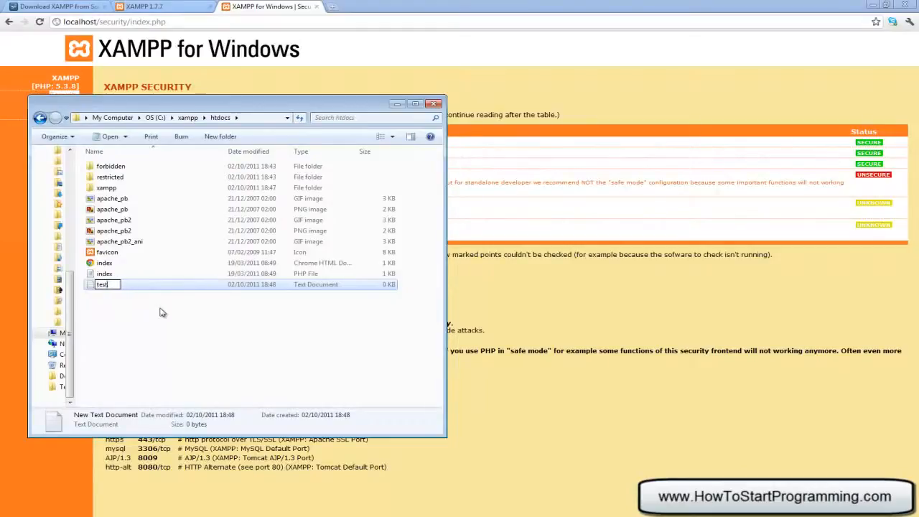
left_click(324, 408)
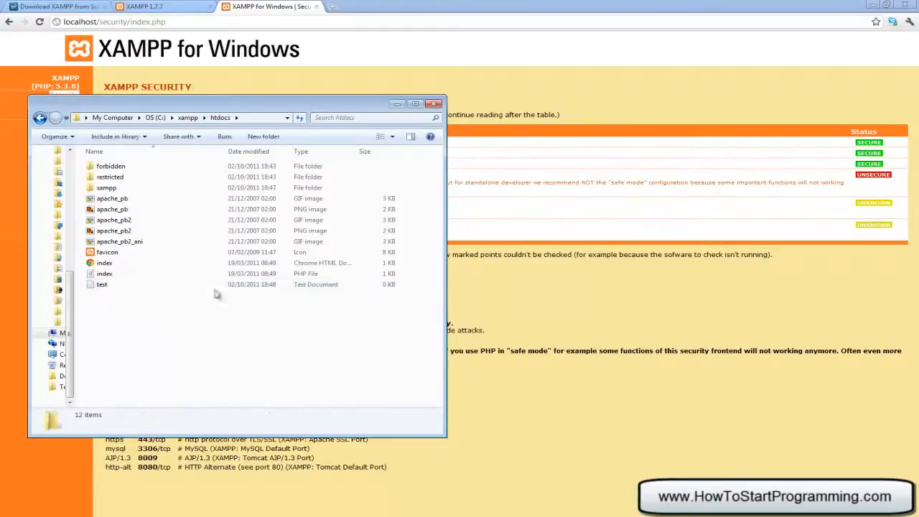
- Open the test document in Notepad, write "This is a test", save it and close it
left_click(127, 285)
double_click(127, 285)
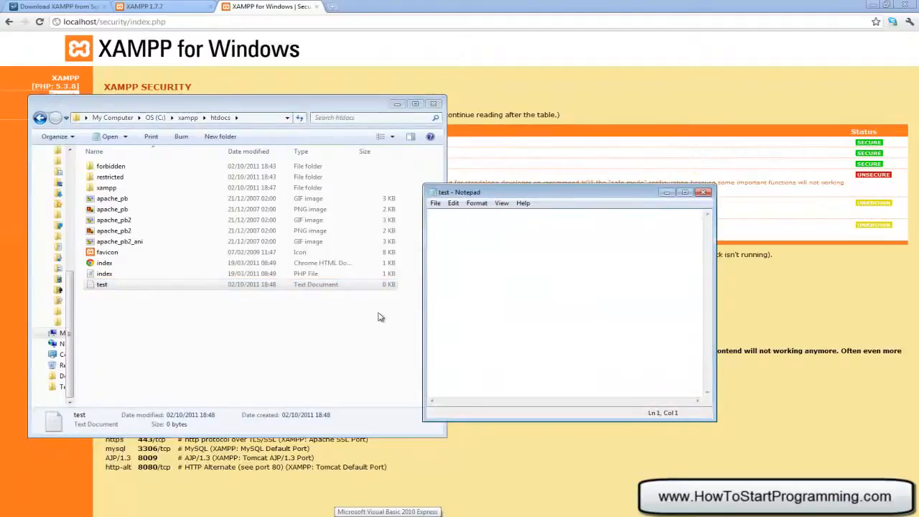
type("This is a test")
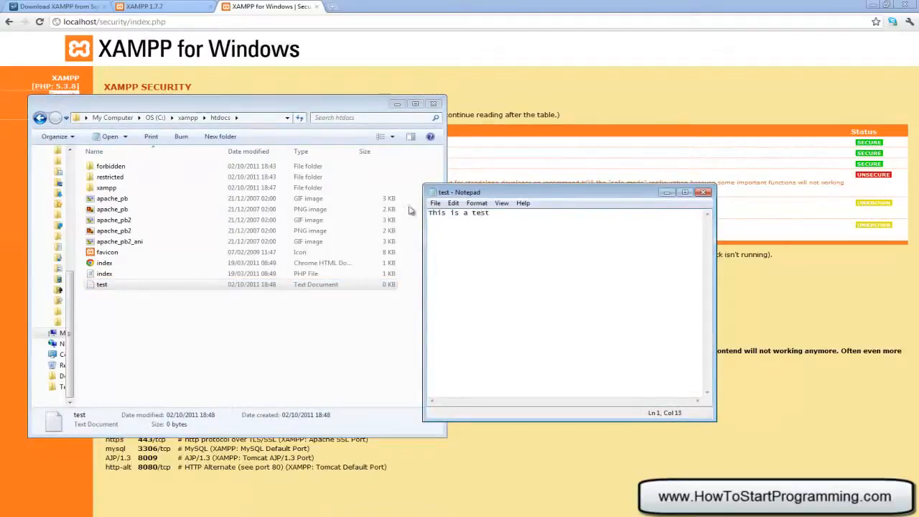
left_click(435, 203)
left_click(452, 237)
left_click(703, 192)
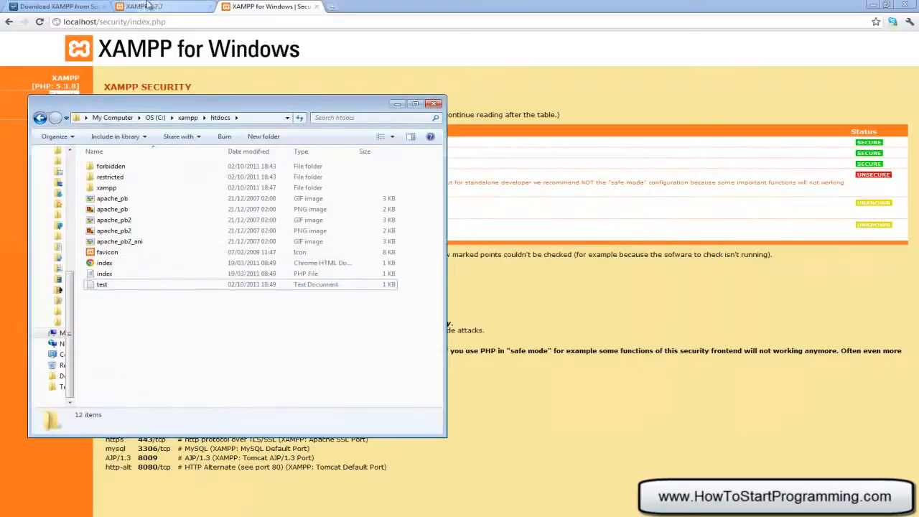
- Switch to the browser and load localhost/test.txt to check the file's text
left_click(134, 38)
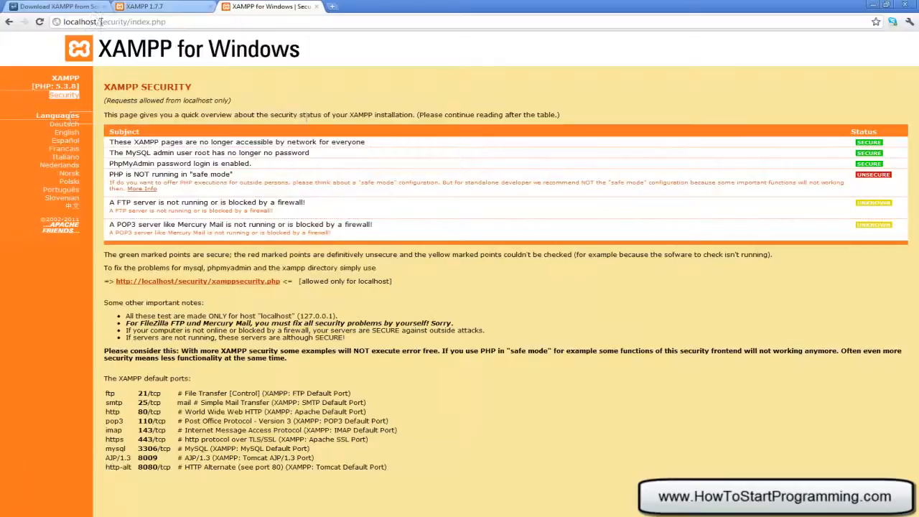
left_click_drag(99, 21, 319, 14)
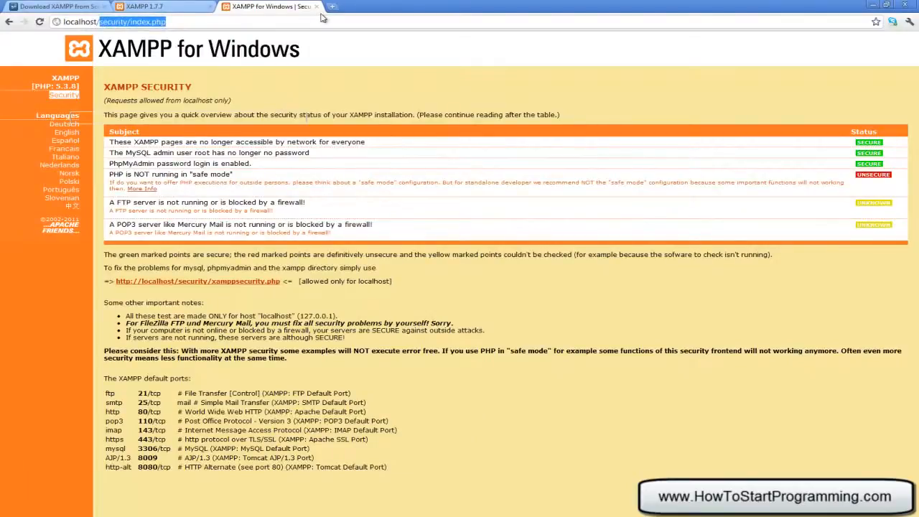
type("test.txt")
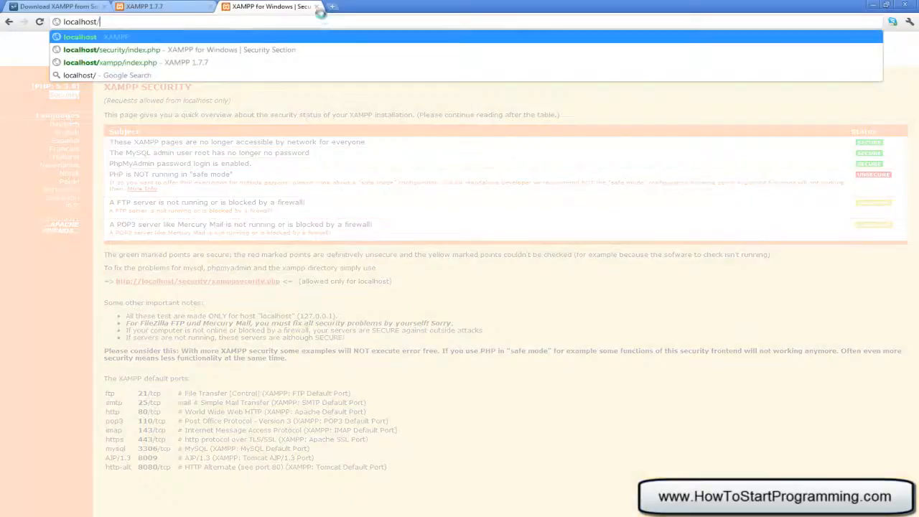
key("Return")
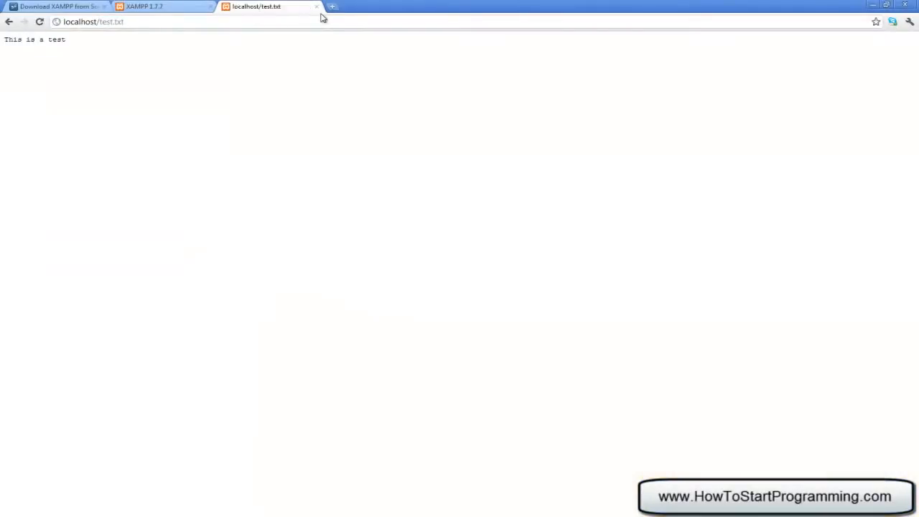
left_click_drag(166, 70, 1, 18)
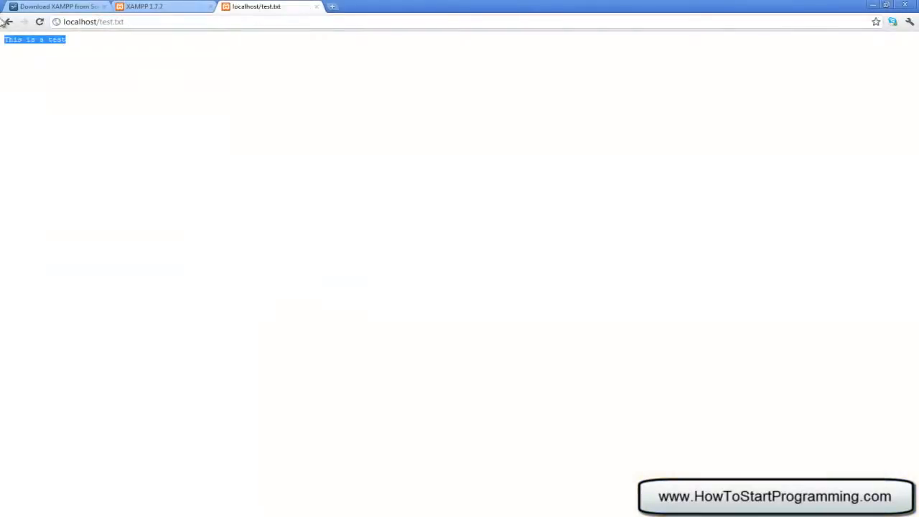
left_click(51, 55)
- Return to the htdocs folder window, move it clear of the page text, and delete the test text document
left_click(434, 515)
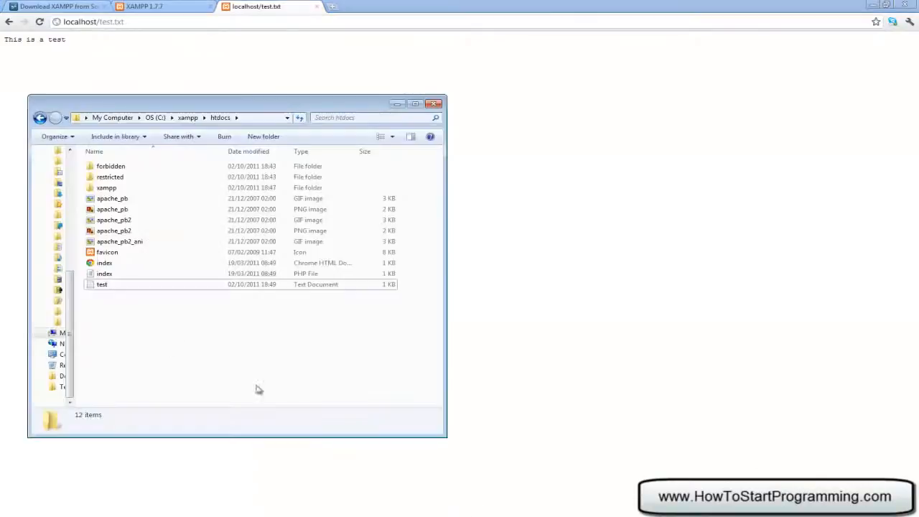
left_click_drag(119, 101, 471, 35)
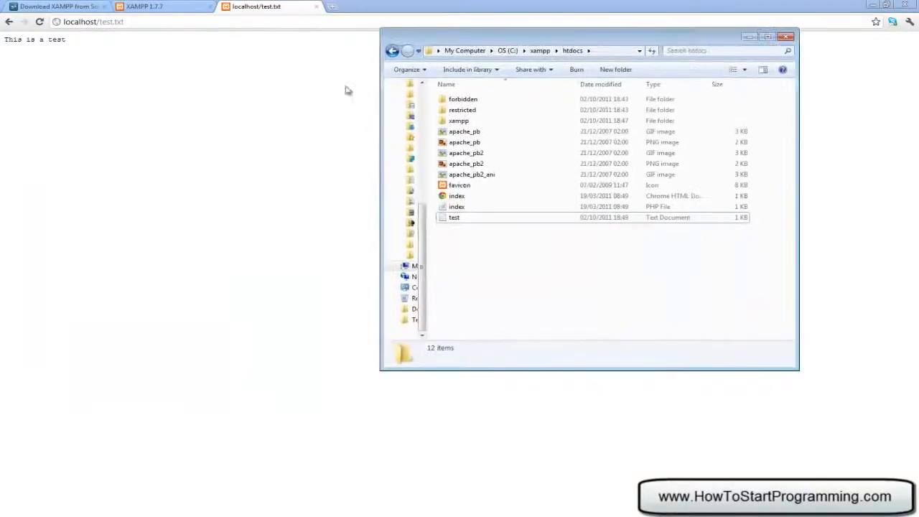
left_click(467, 218)
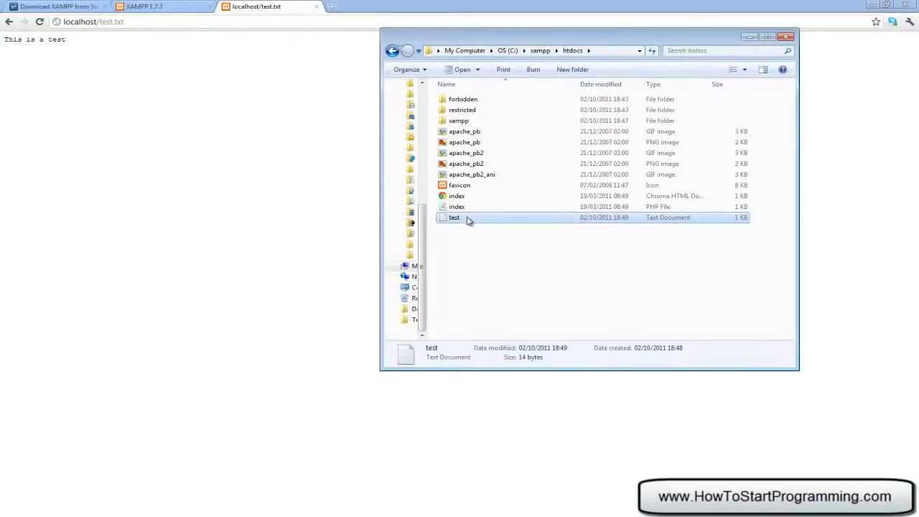
key("Delete")
key("Return")
- Create a folder named tutorials inside htdocs and open it
right_click(488, 240)
mouse_move(619, 376)
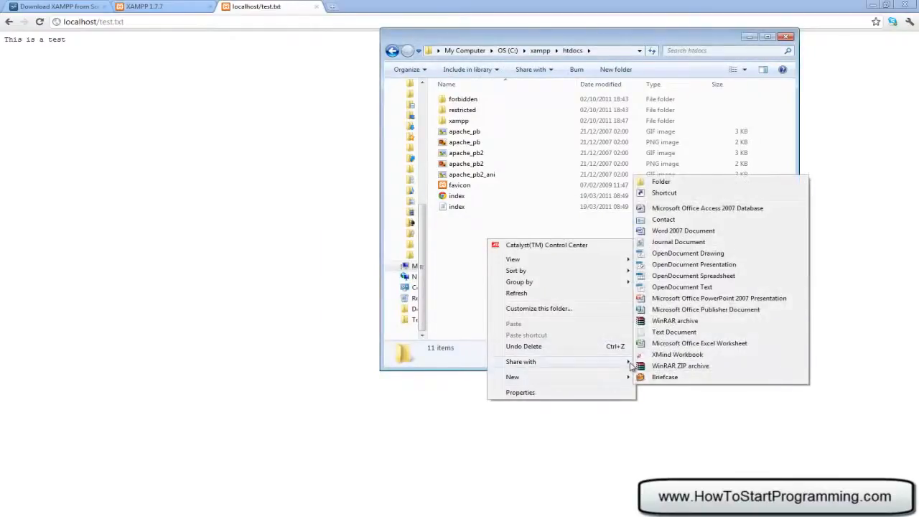
left_click(687, 184)
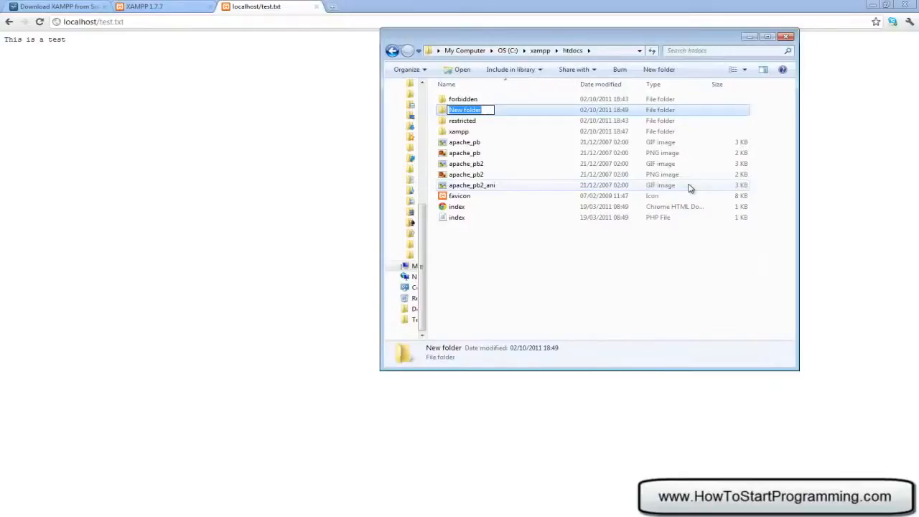
type("tutorials")
key("Return")
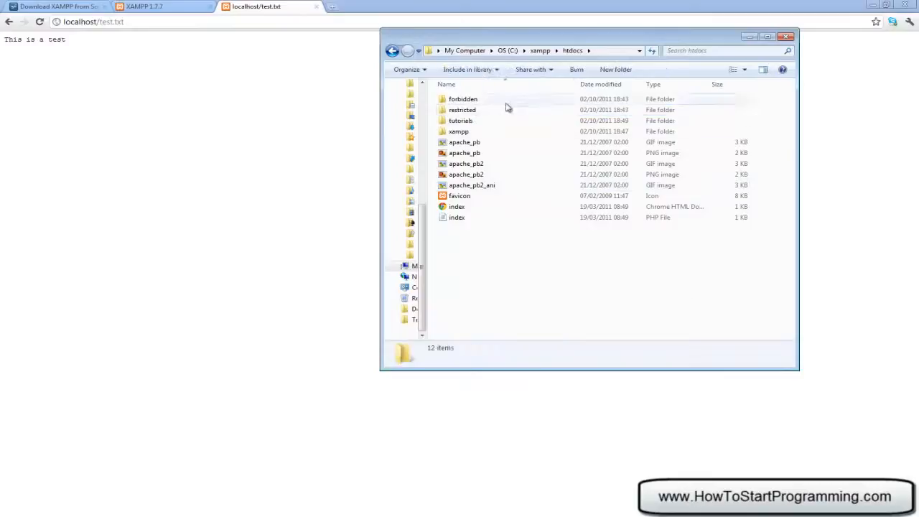
double_click(496, 120)
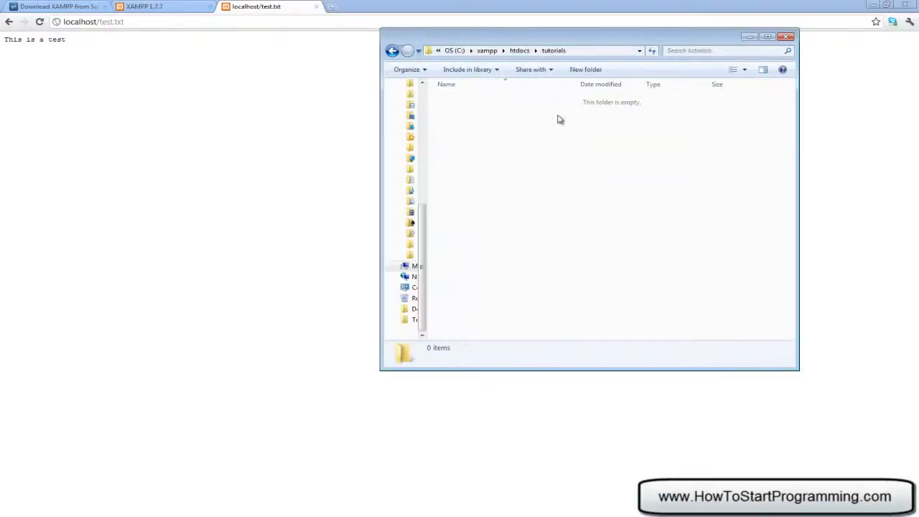
left_click_drag(449, 101, 776, 302)
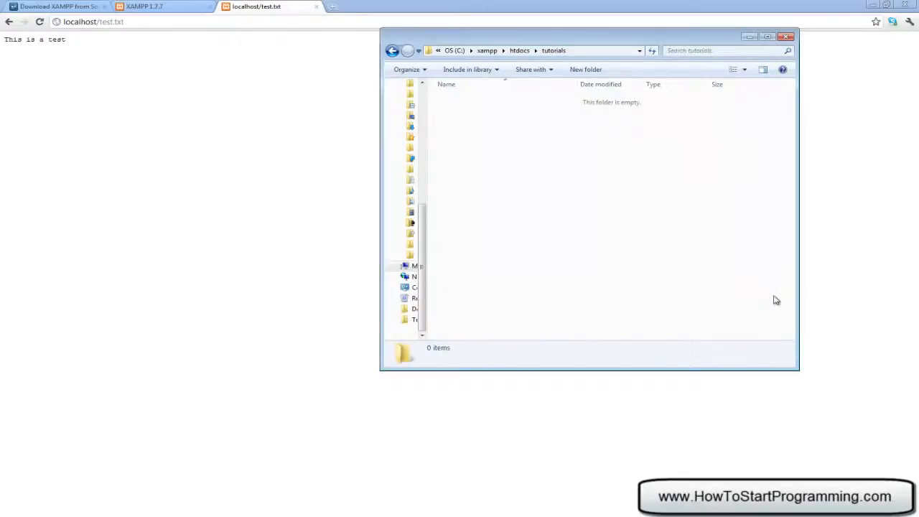